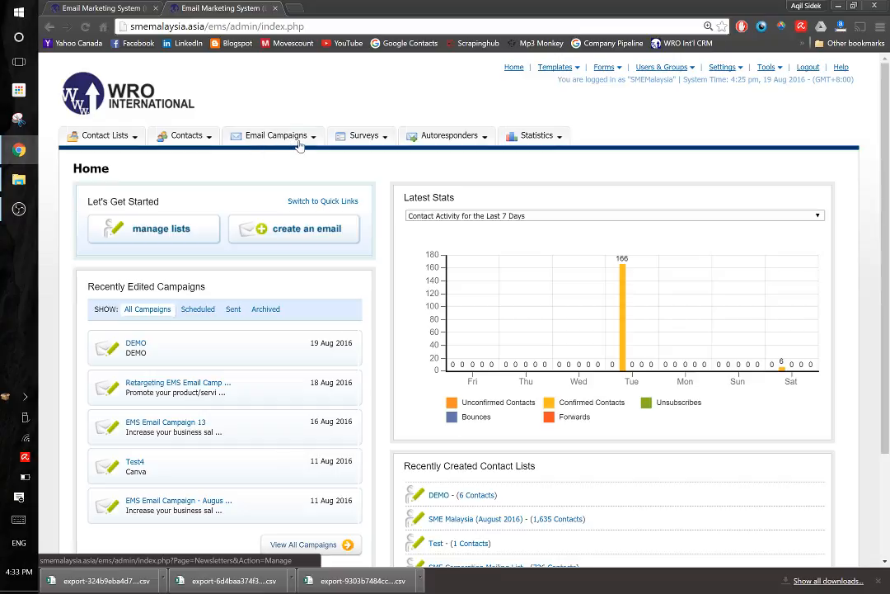
Start a new email campaign named DEMO, keeping the HTML and Text (Recommended) format
mouse_move(259, 140)
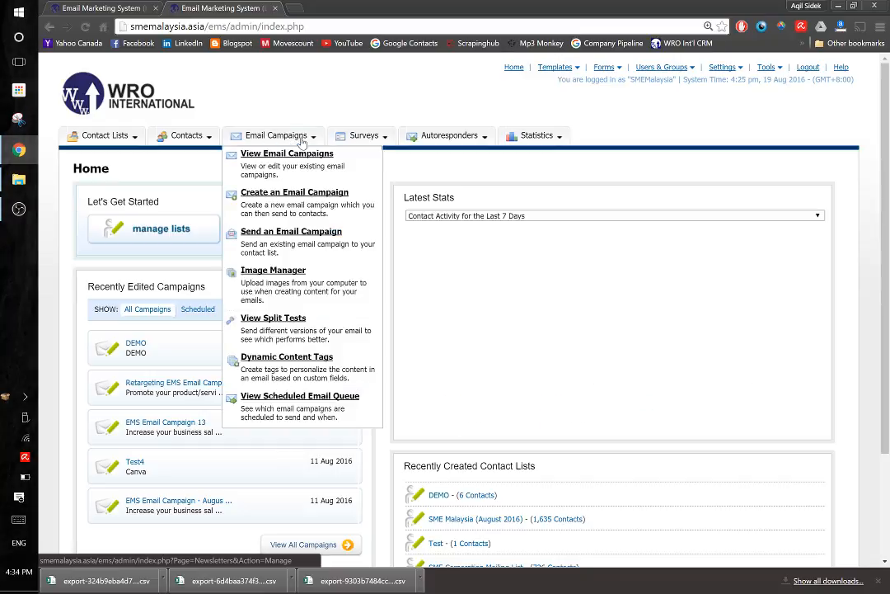
left_click(300, 195)
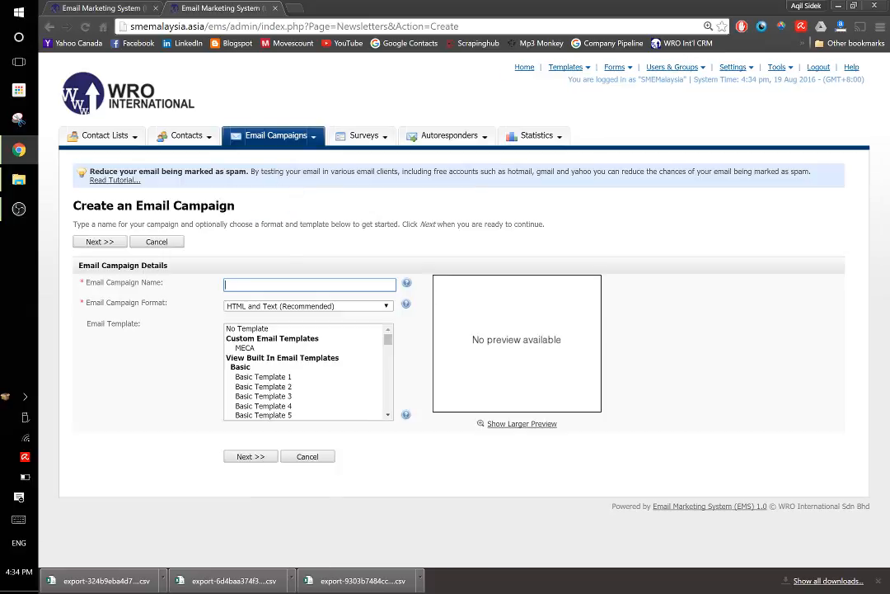
type("DEMO")
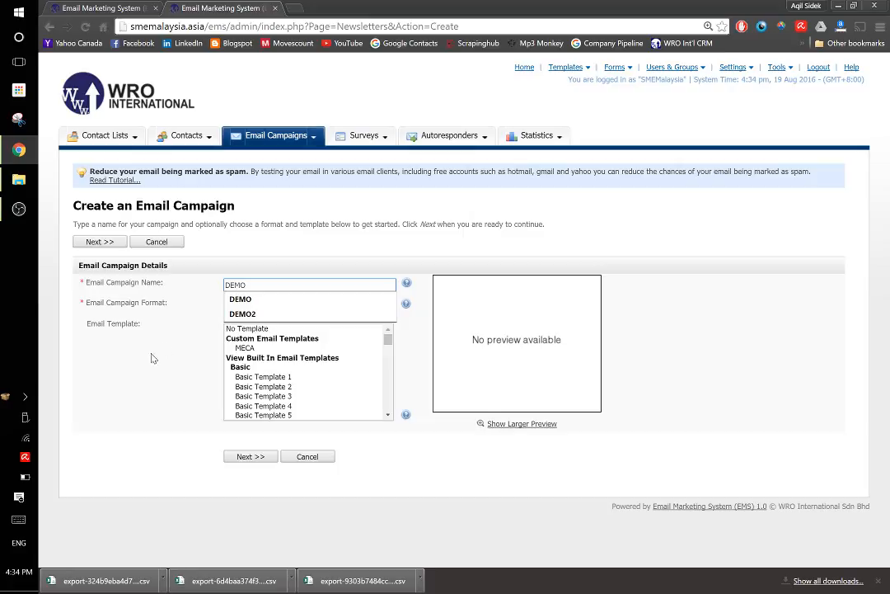
left_click(151, 358)
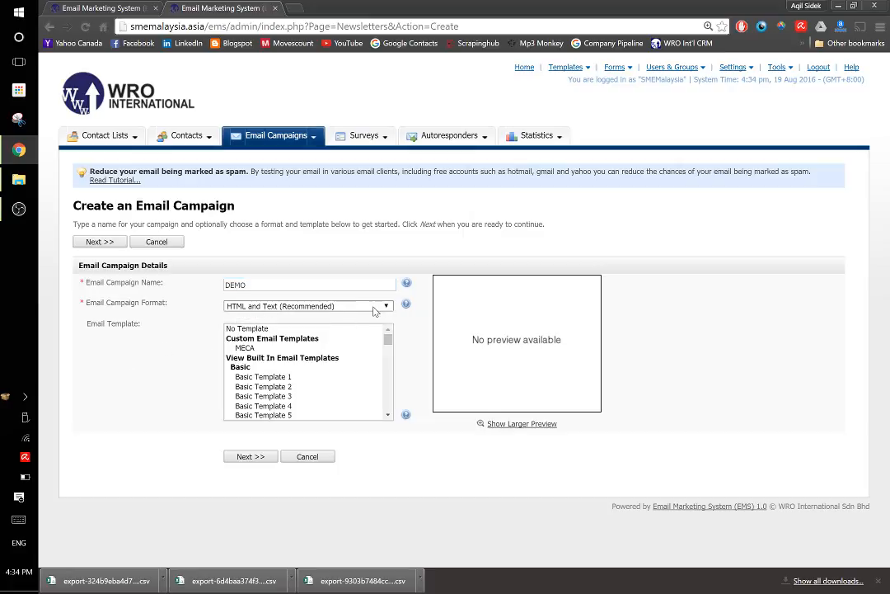
left_click(299, 307)
left_click(199, 338)
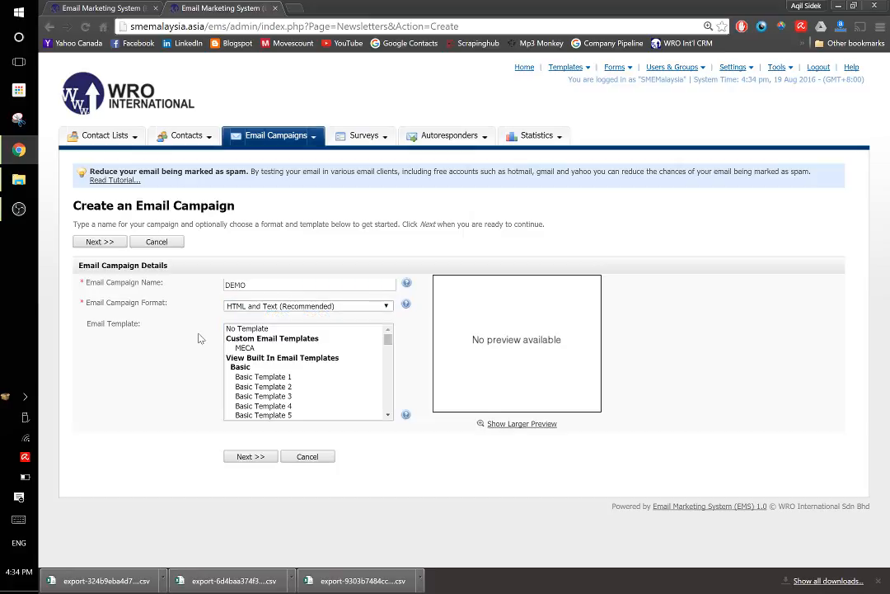
Select Basic Template 1 as the email template and check it in the larger preview
scroll(309, 375, "down", 5)
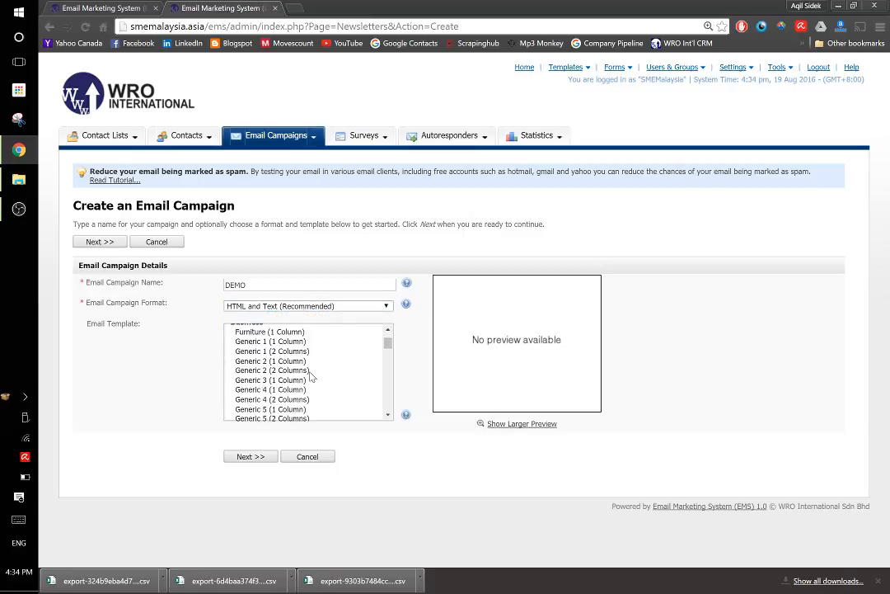
scroll(311, 376, "up", 5)
left_click(264, 376)
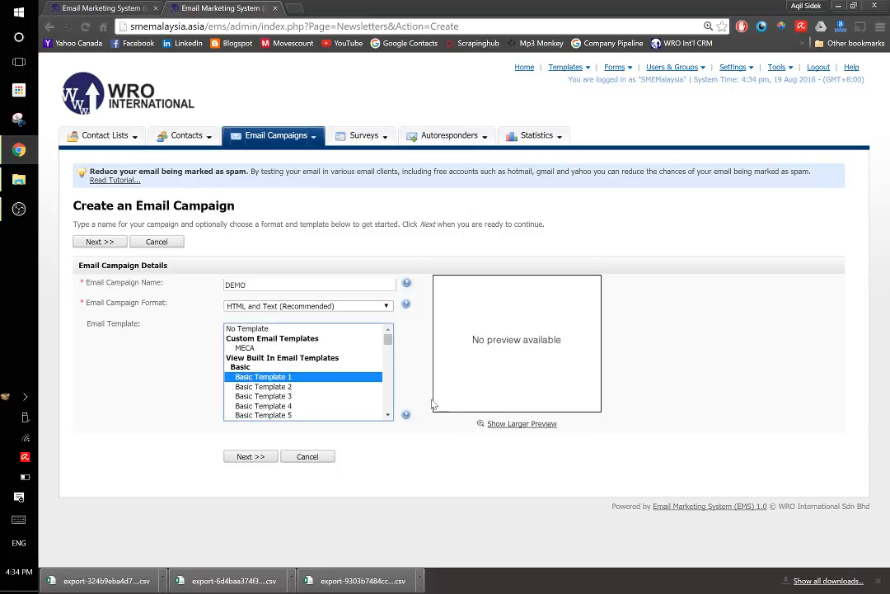
left_click(522, 423)
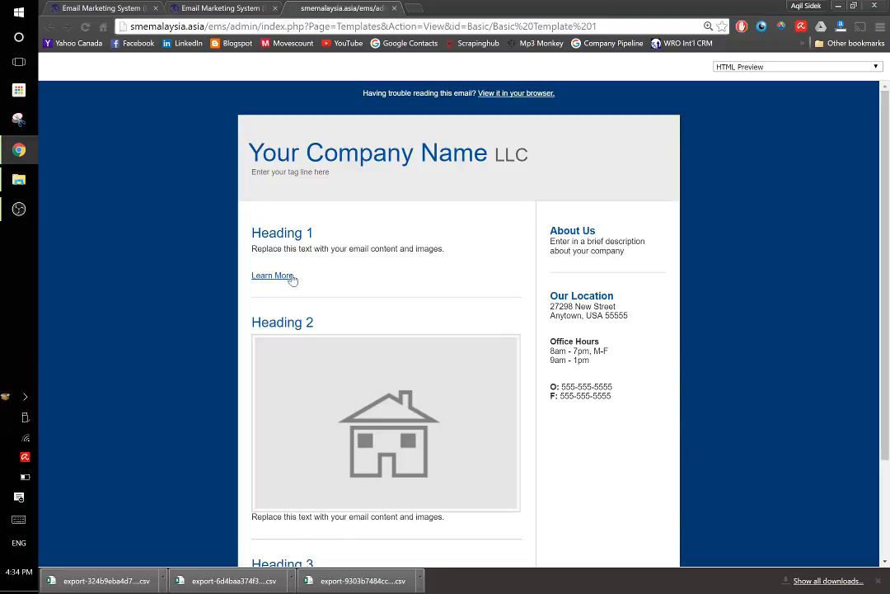
left_click(394, 7)
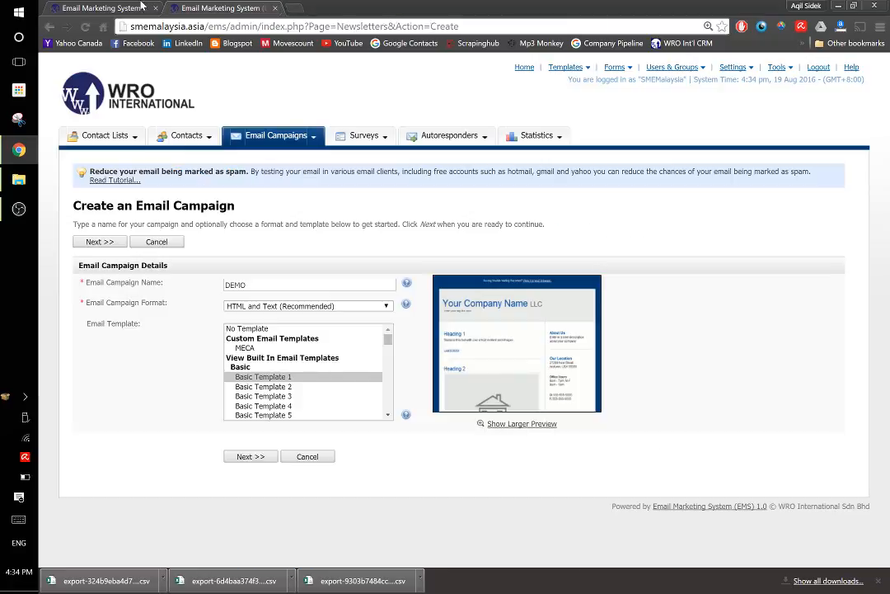
Continue to the campaign's content form and set the email subject to "This Is Just A Test"
left_click(253, 458)
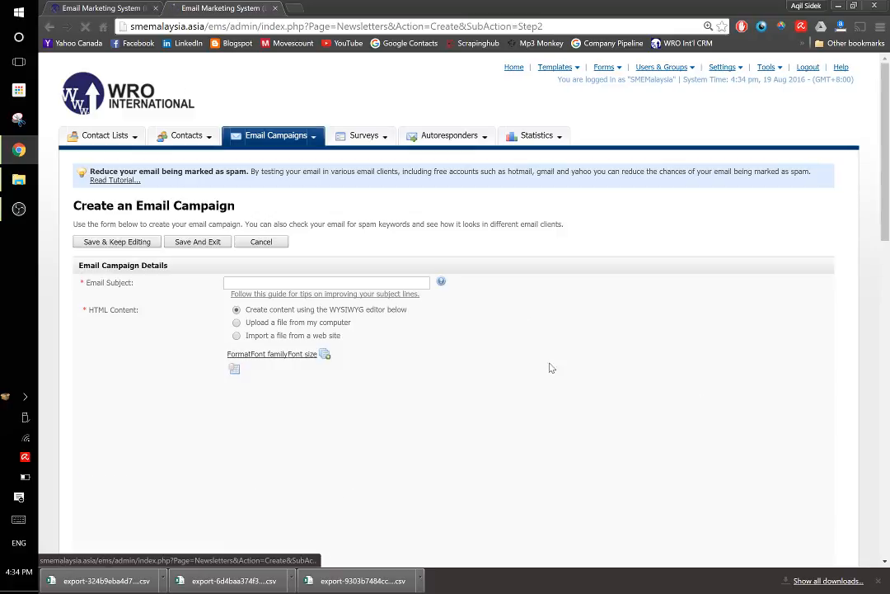
left_click(350, 284)
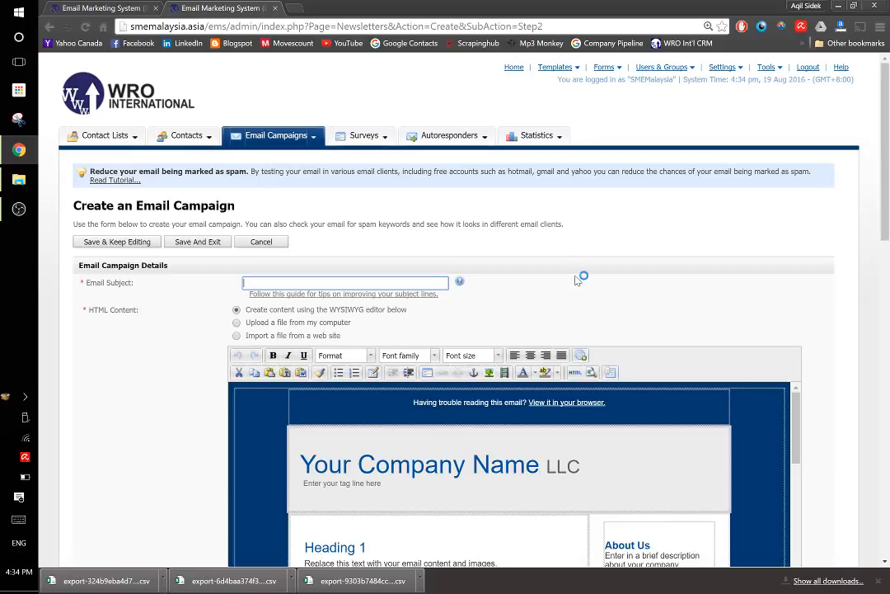
type("This Is Just A Test.")
Replace the "Your Company Name" placeholder in the email's header with "WRO INTERNATIONAL"
scroll(560, 282, "down", 3)
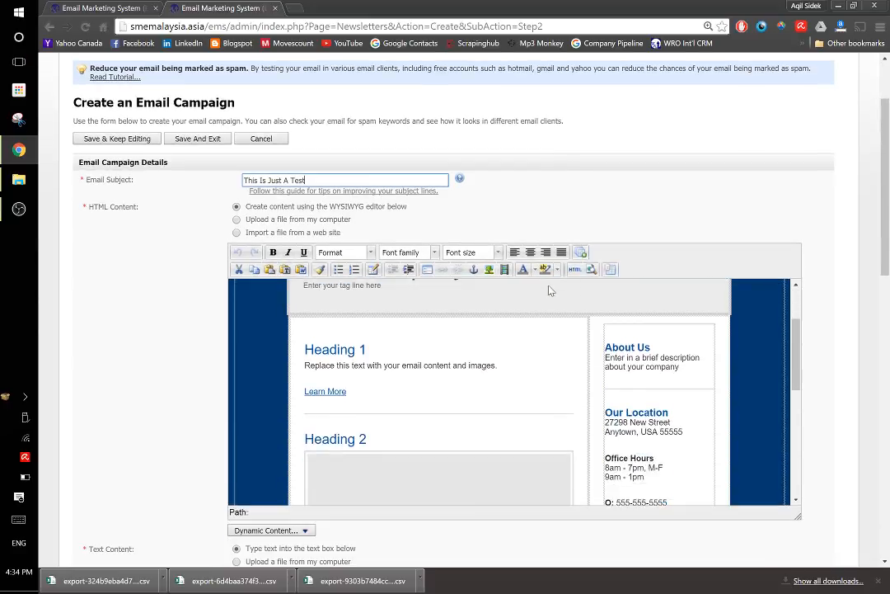
left_click_drag(540, 363, 300, 362)
type("WRO I")
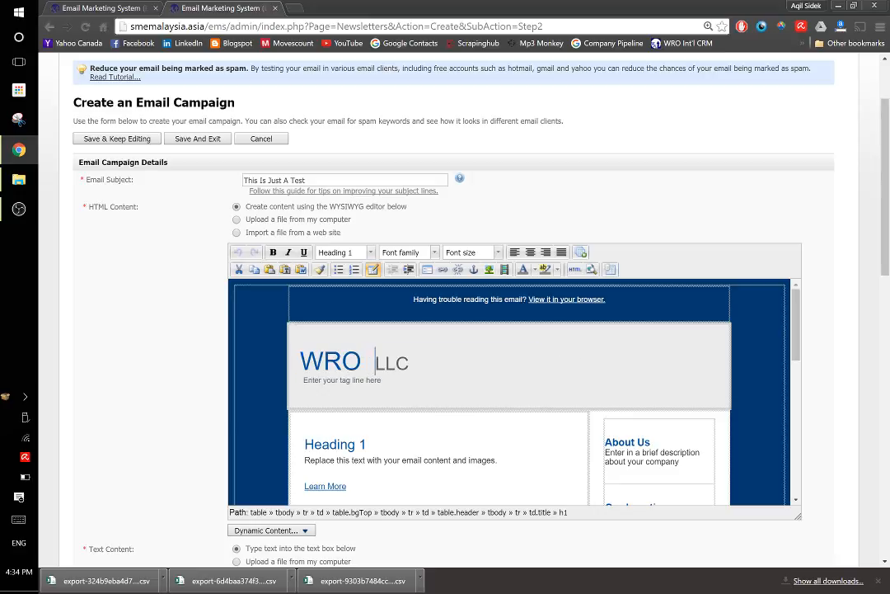
type("nt")
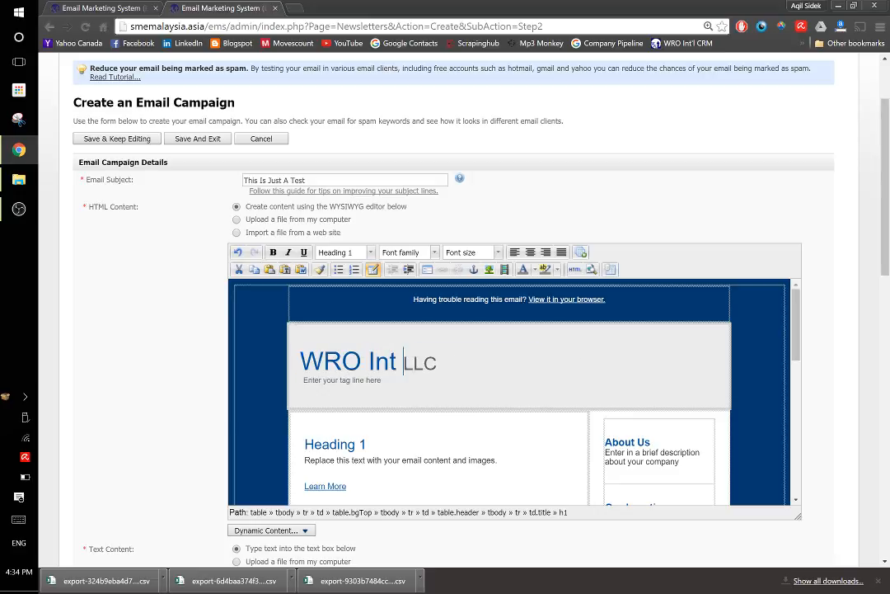
key("BackSpace")
key("BackSpace")
type("NTERA")
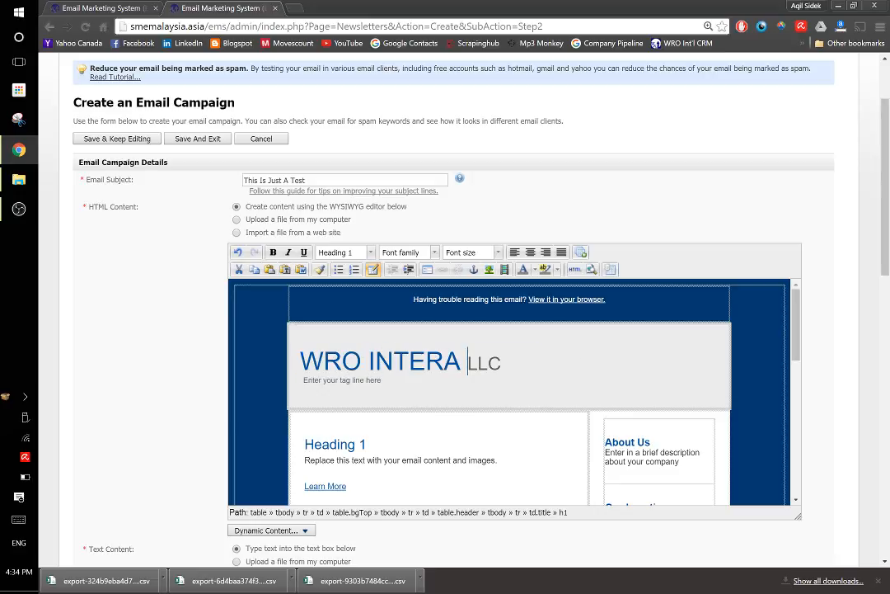
key("BackSpace")
type("NATIONAL")
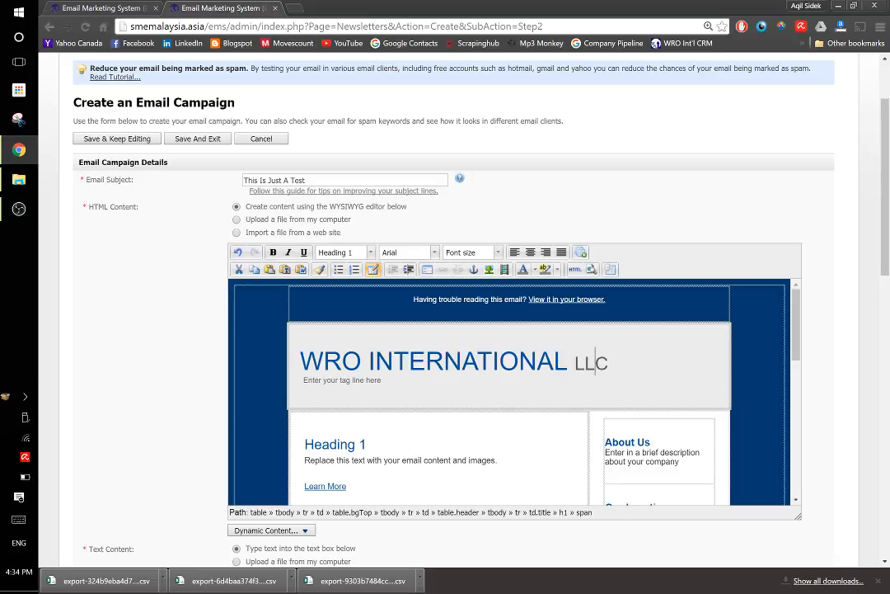
Replace "LLC" after the company name in the header with "SDN BHD"
key("Delete")
key("Delete")
key("Delete")
type("SD")
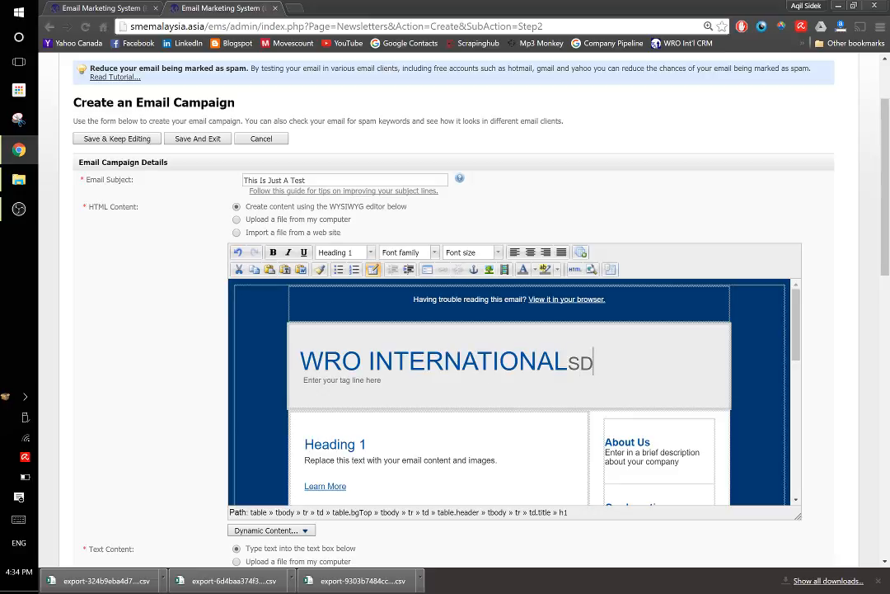
key("BackSpace")
key("BackSpace")
type("SDN BHD")
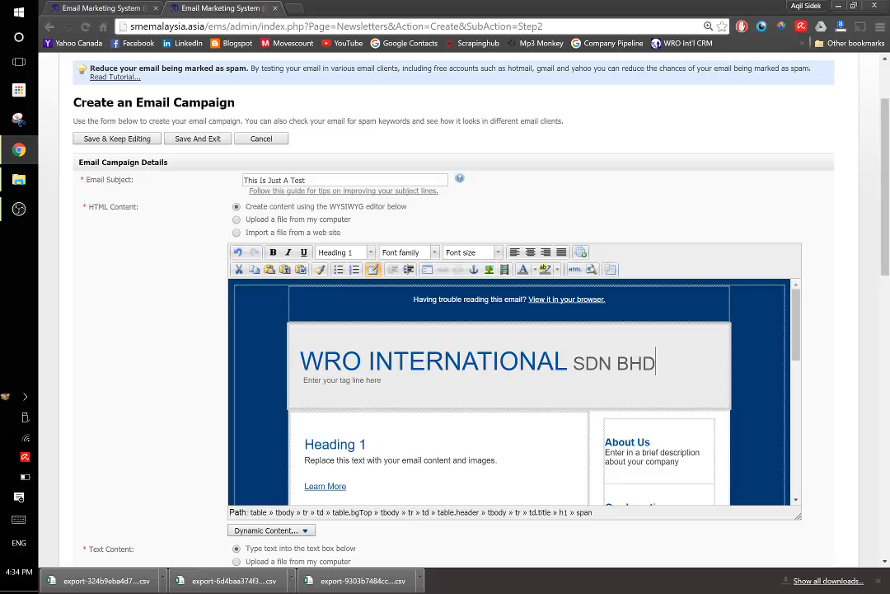
Look over the email body, check the campaign for spam keywords, and review the ratings of its HTML and text versions
scroll(509, 392, "down", 5)
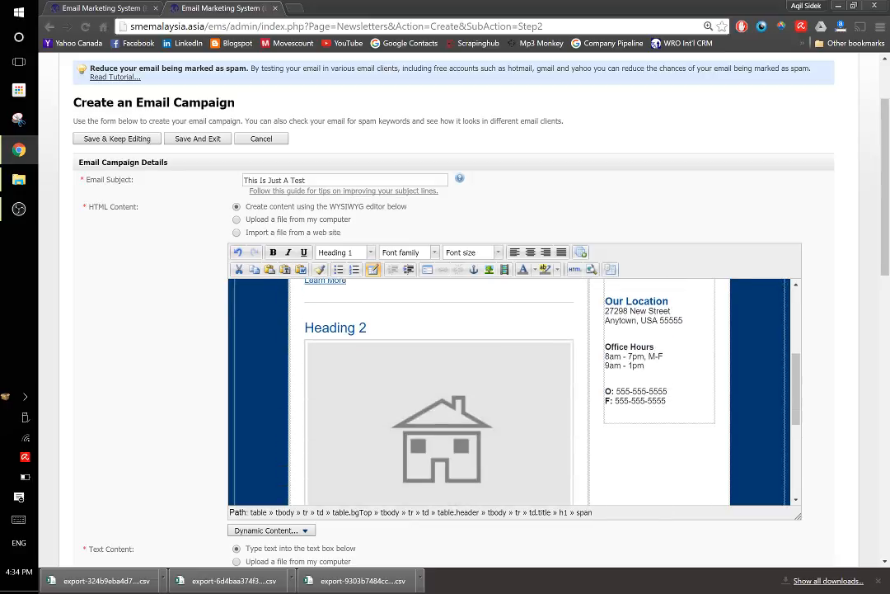
scroll(509, 391, "up", 5)
scroll(509, 391, "down", 6)
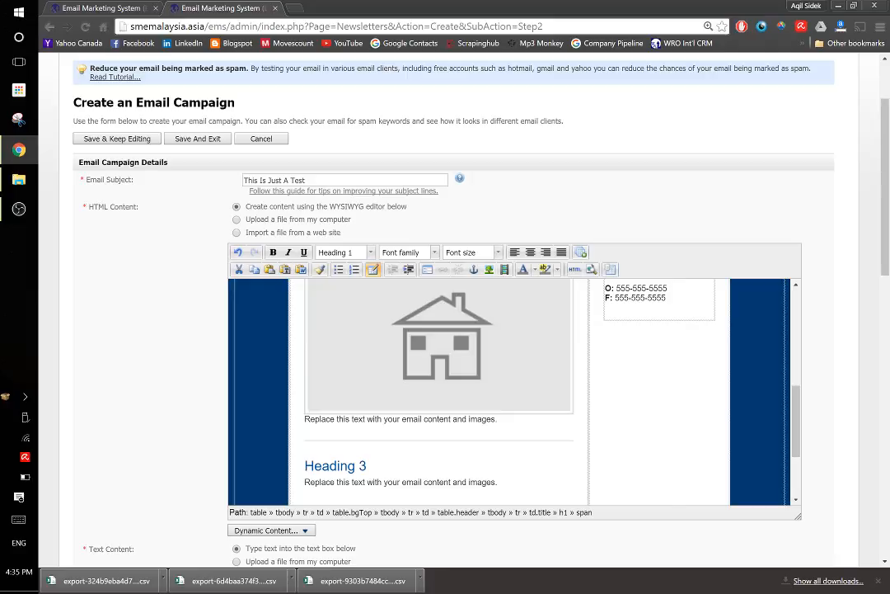
scroll(438, 334, "up", 7)
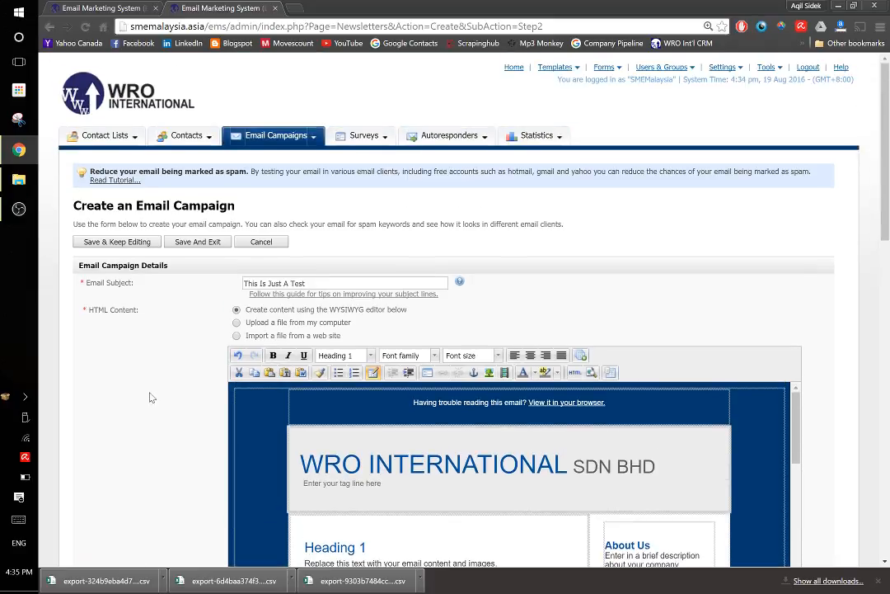
scroll(151, 398, "down", 5)
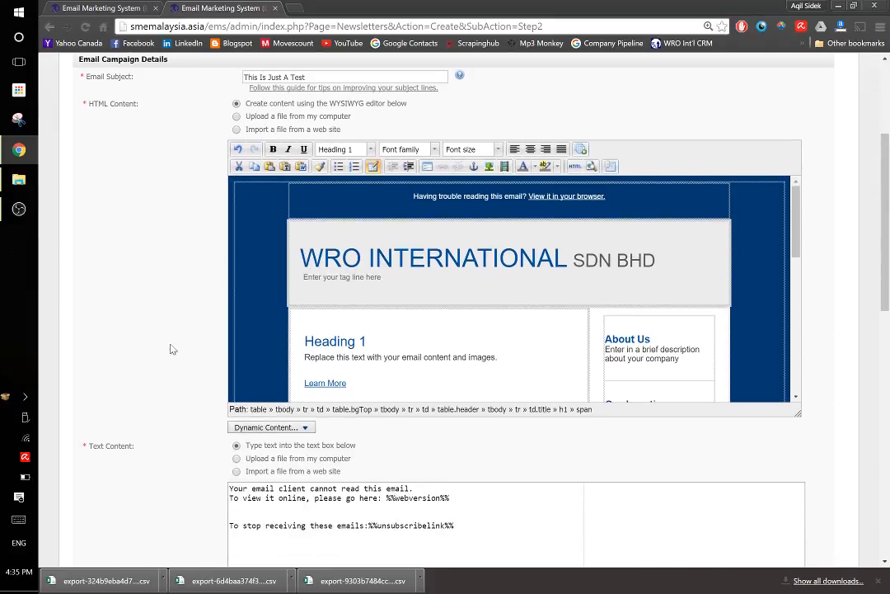
scroll(169, 353, "down", 8)
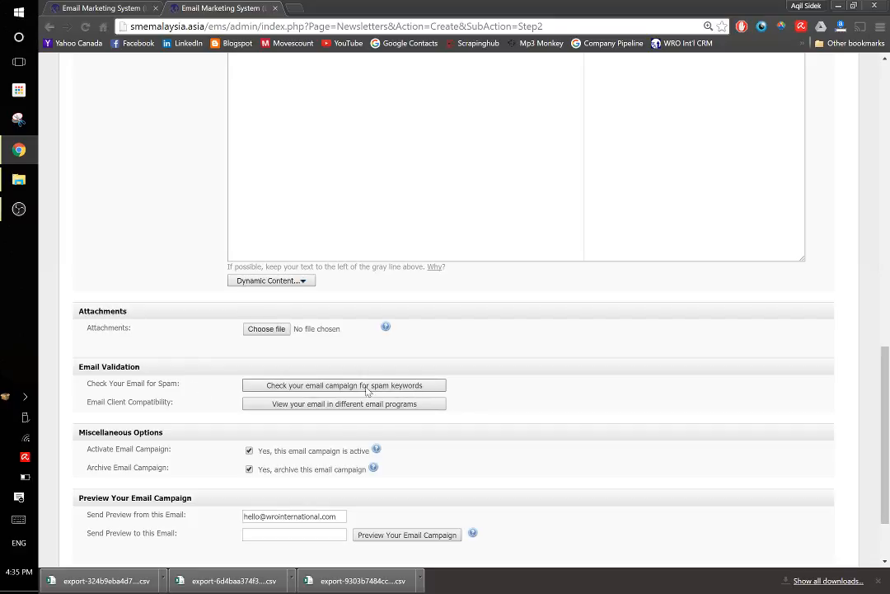
left_click(303, 385)
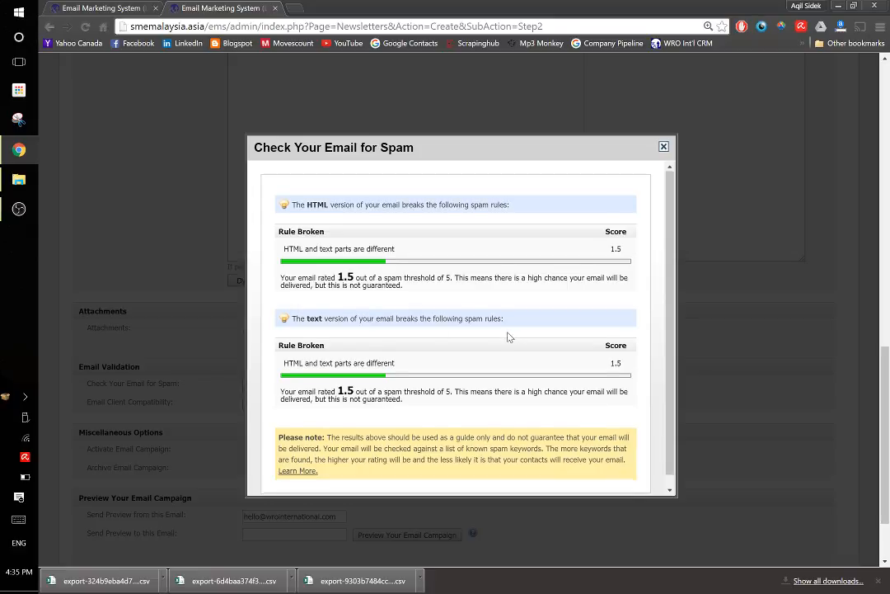
scroll(509, 336, "down", 1)
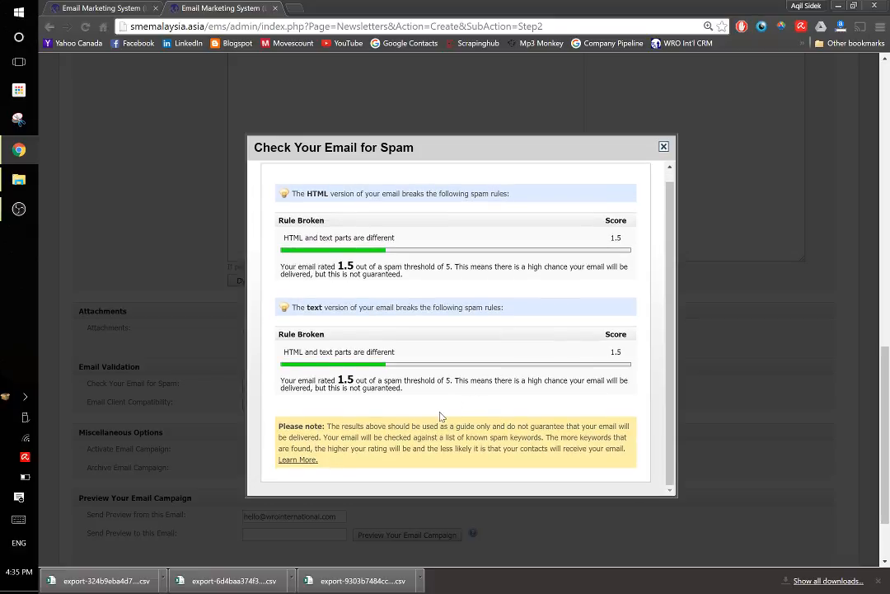
scroll(412, 313, "up", 1)
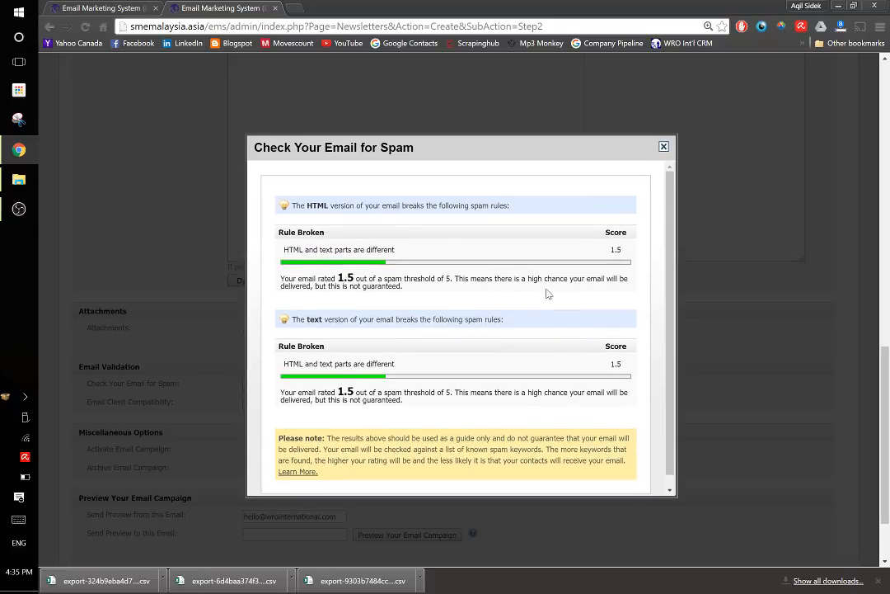
left_click(663, 148)
Review the preview sender and recipient fields without sending a preview, and save the campaign and exit the editor
scroll(608, 198, "up", 10)
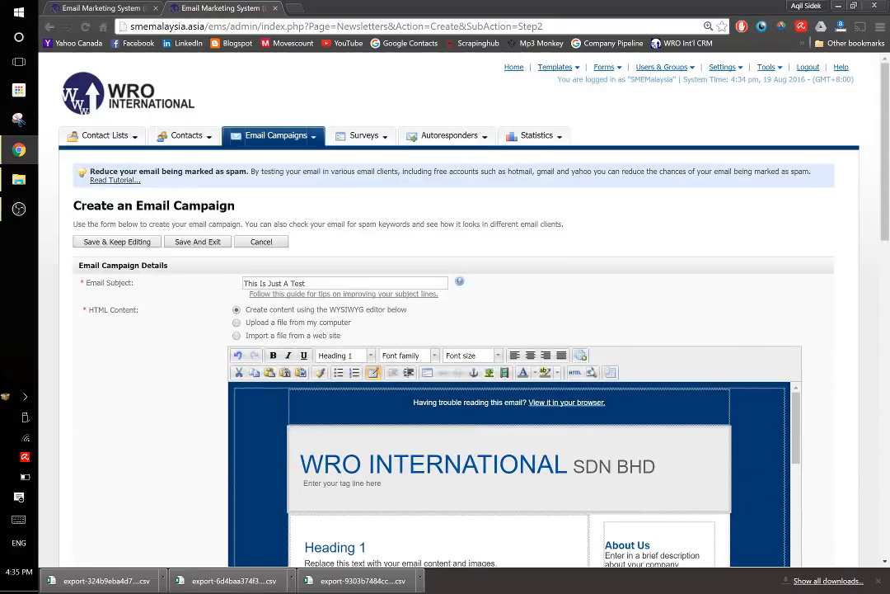
scroll(508, 474, "down", 2)
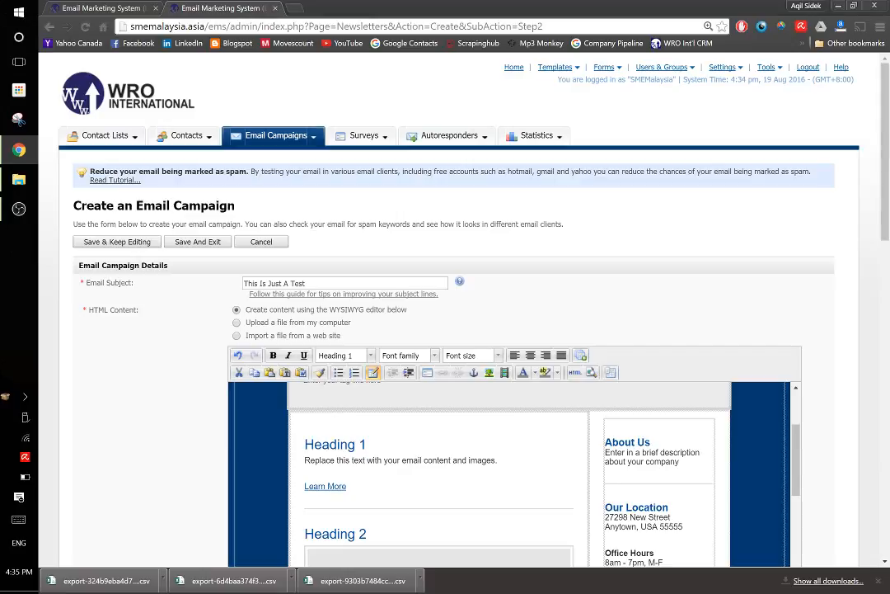
scroll(164, 458, "down", 15)
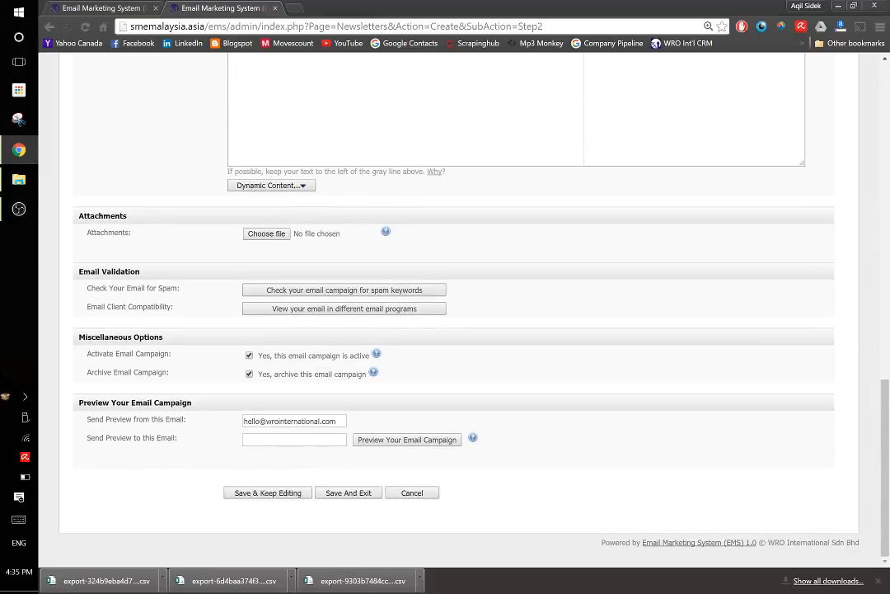
left_click_drag(340, 421, 240, 421)
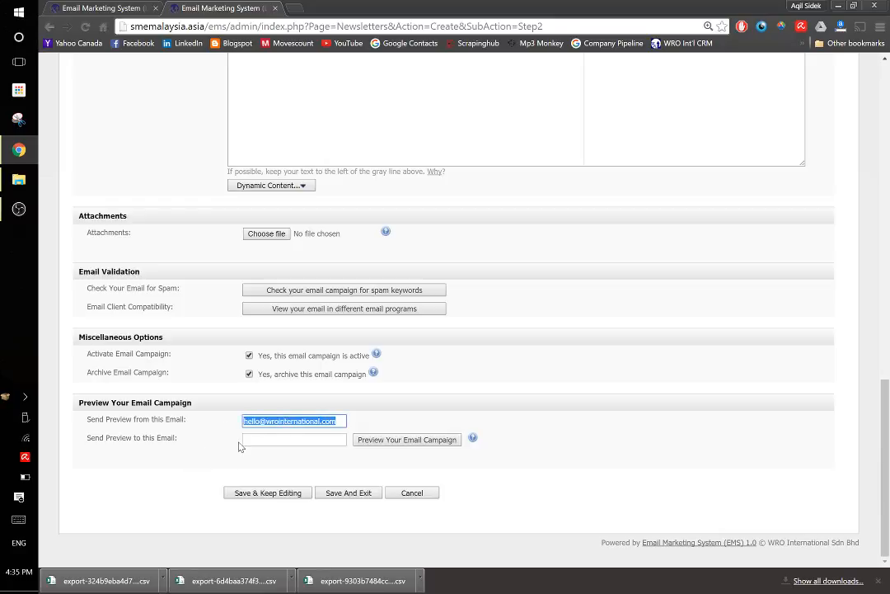
left_click(294, 440)
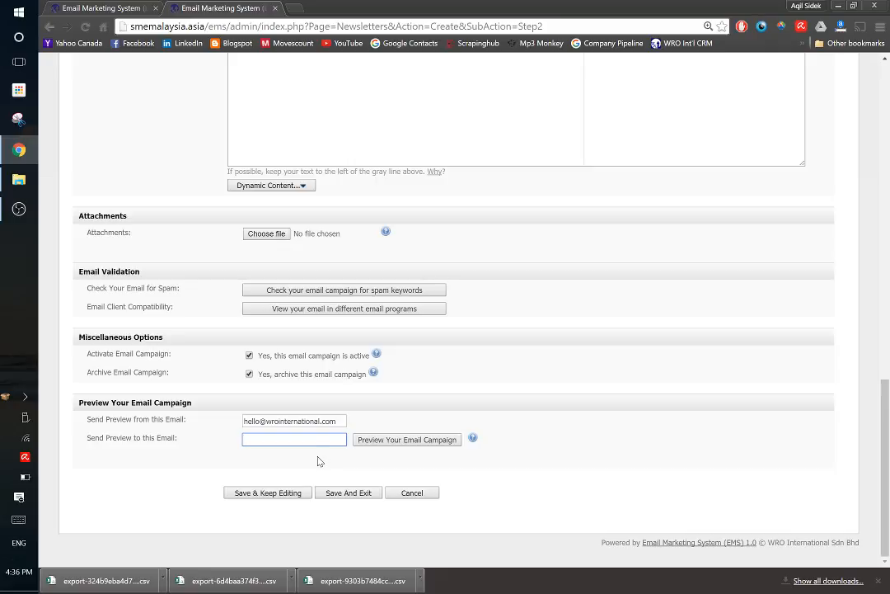
left_click(349, 495)
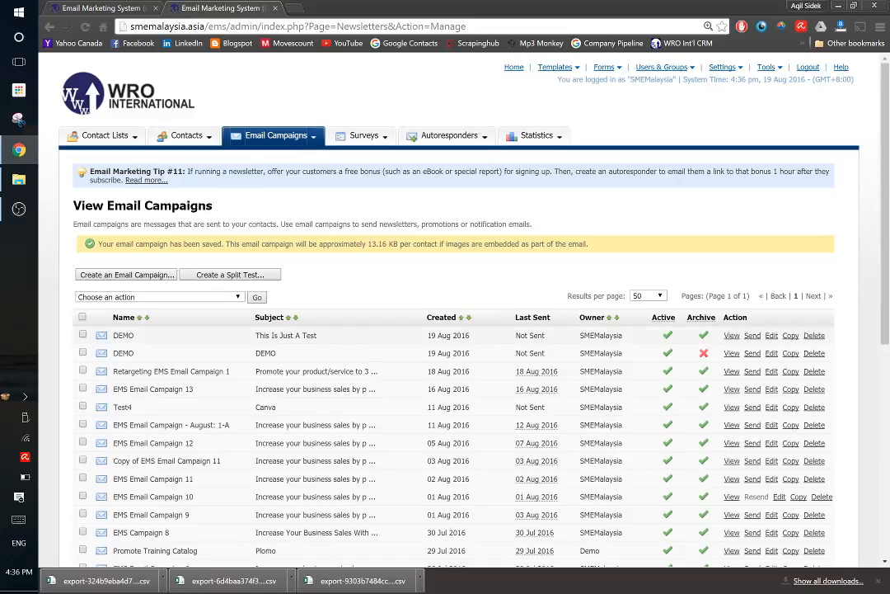
View the saved DEMO campaign with the subject "This Is Just A Test" and close its preview
left_click(731, 335)
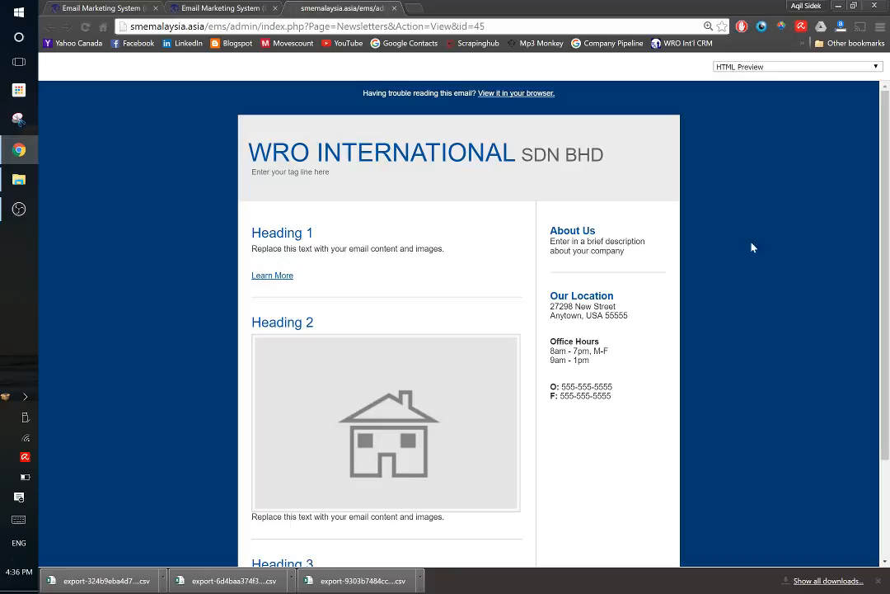
scroll(752, 247, "down", 3)
scroll(750, 248, "up", 3)
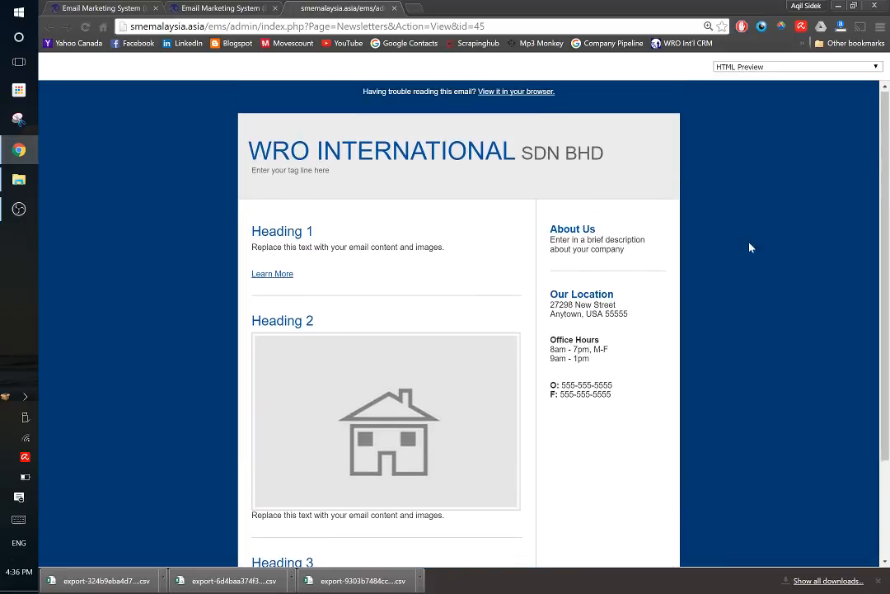
left_click(395, 8)
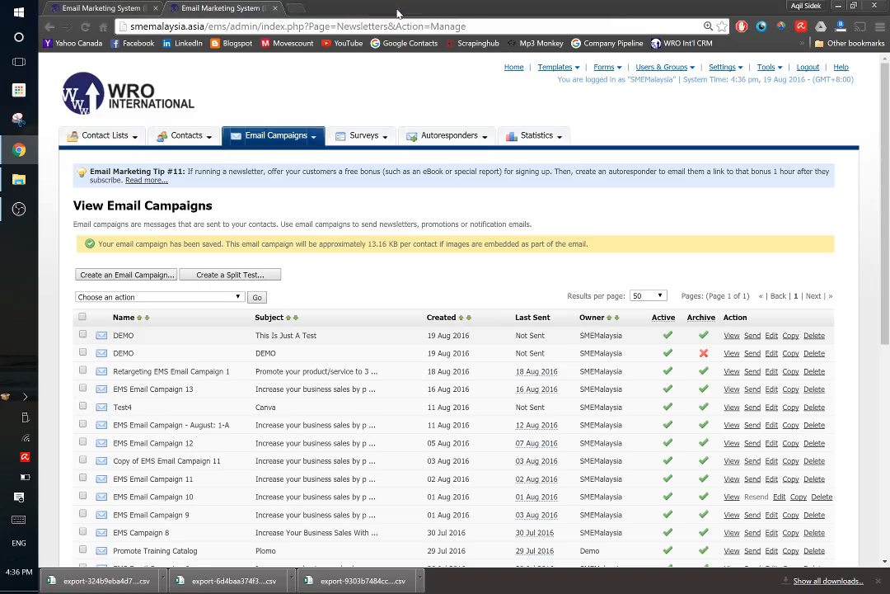
Start sending the DEMO campaign with subject "This Is Just A Test" to all contacts in the DEMO list and proceed to the sending settings
left_click(752, 334)
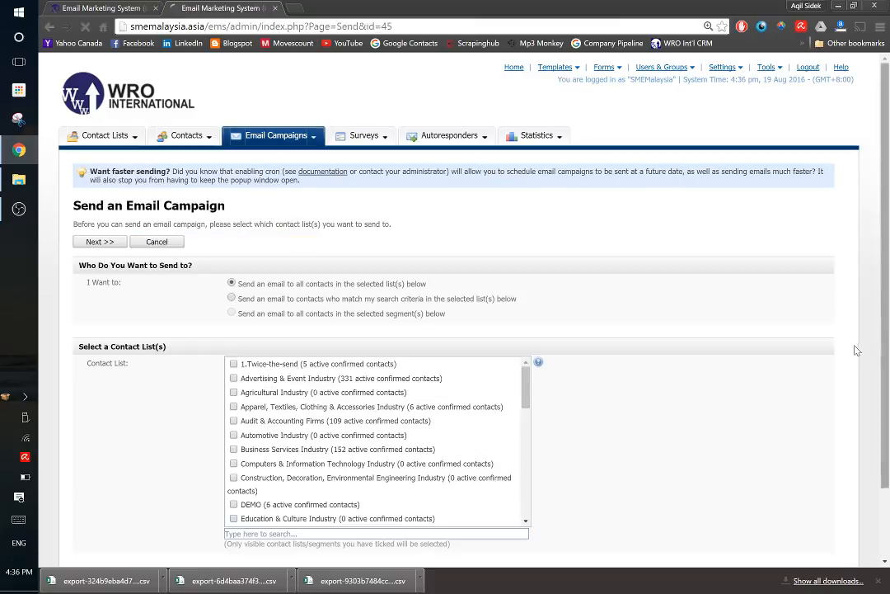
scroll(743, 342, "down", 2)
scroll(725, 340, "up", 2)
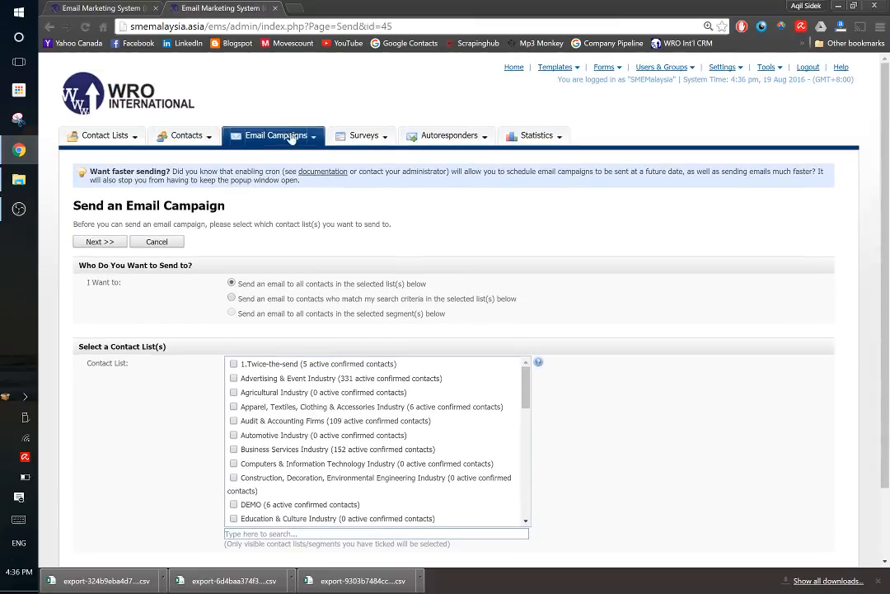
mouse_move(290, 138)
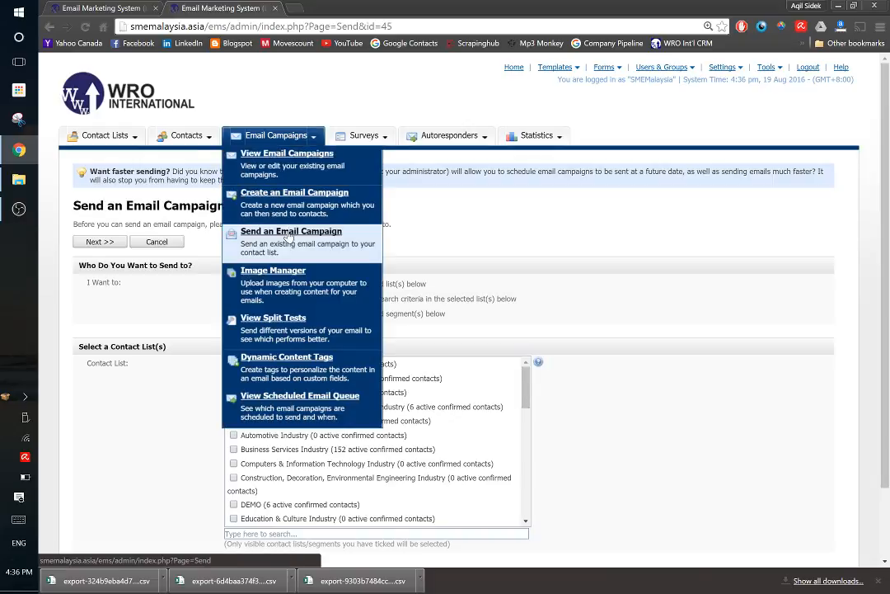
left_click(320, 505)
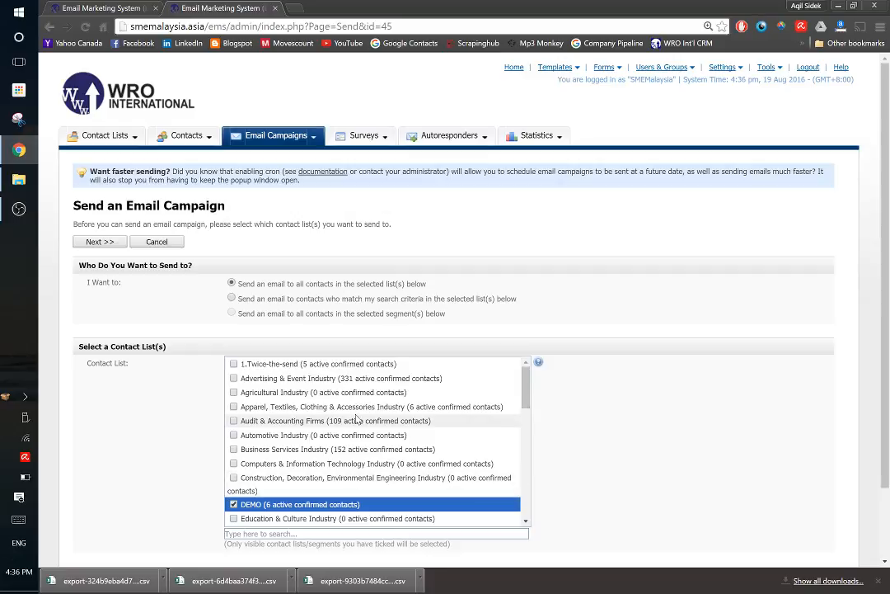
scroll(682, 453, "down", 1)
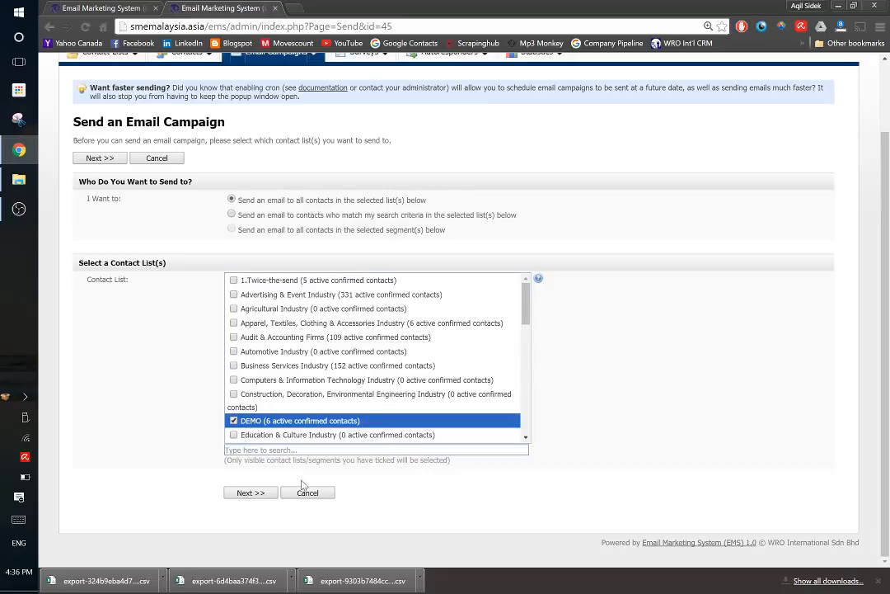
left_click(250, 493)
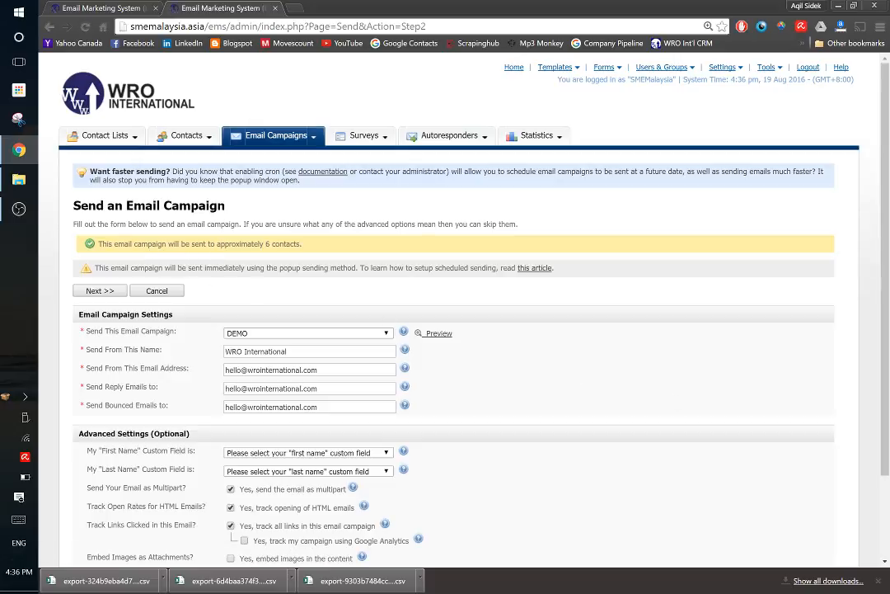
Map the first-name custom field to First Name and the last-name custom field to Company Name in the advanced sending settings
scroll(700, 316, "down", 3)
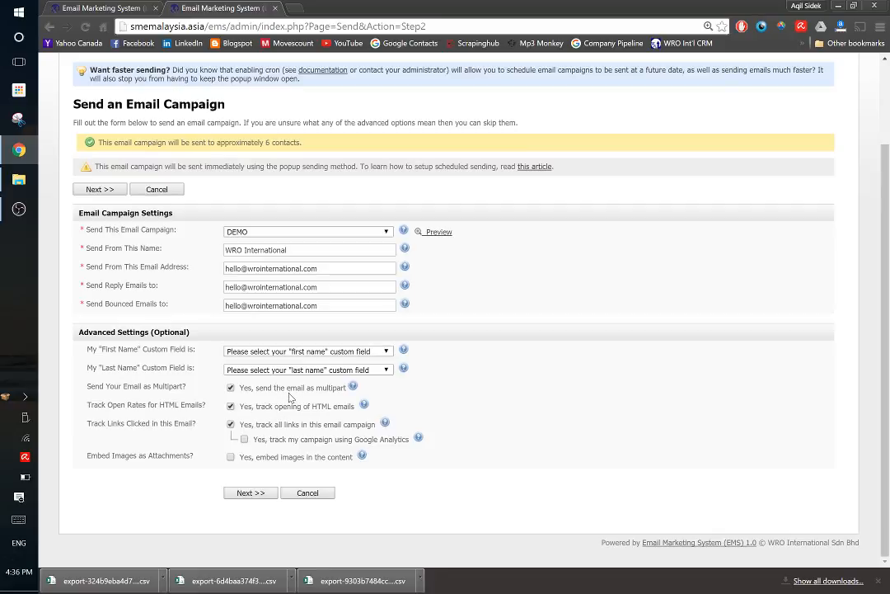
mouse_move(360, 455)
left_click(241, 493)
left_click(289, 353)
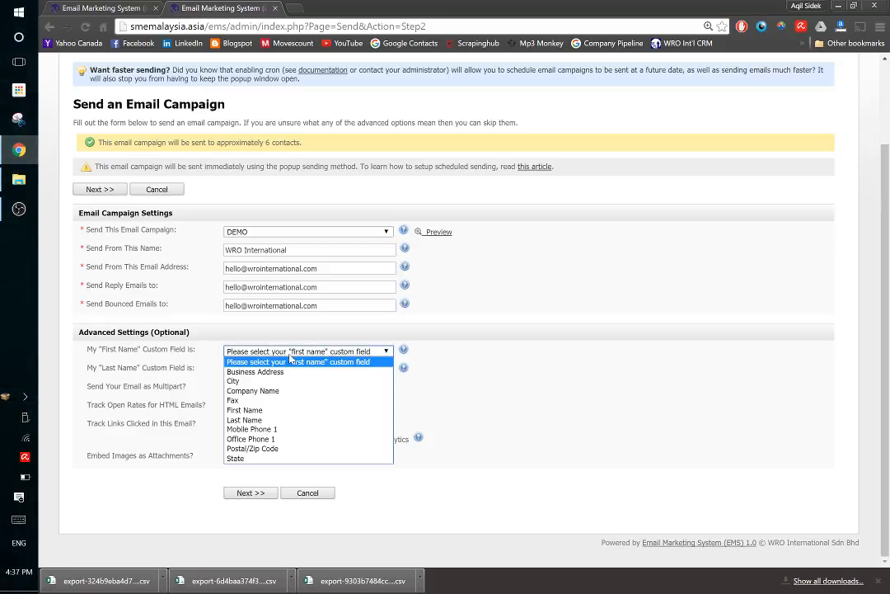
left_click(302, 411)
left_click(307, 369)
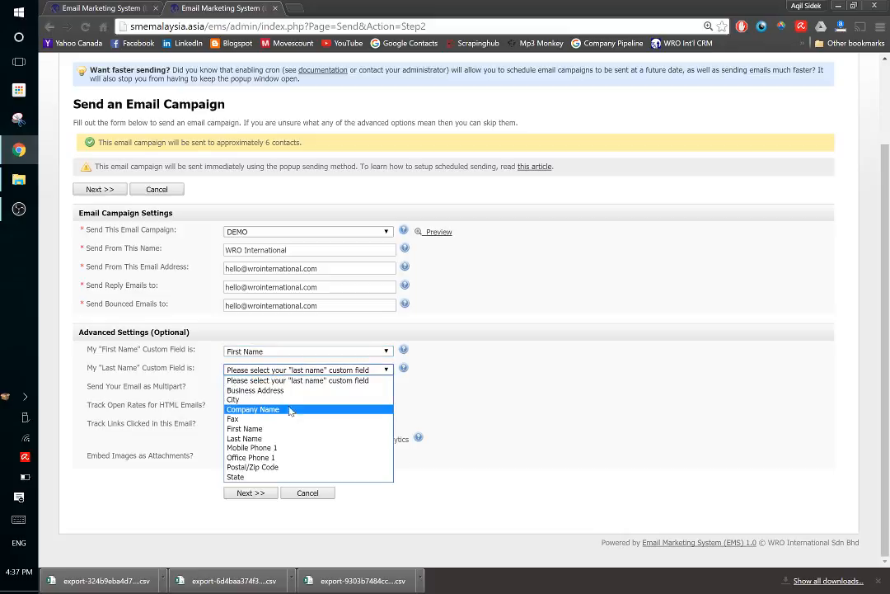
left_click(290, 409)
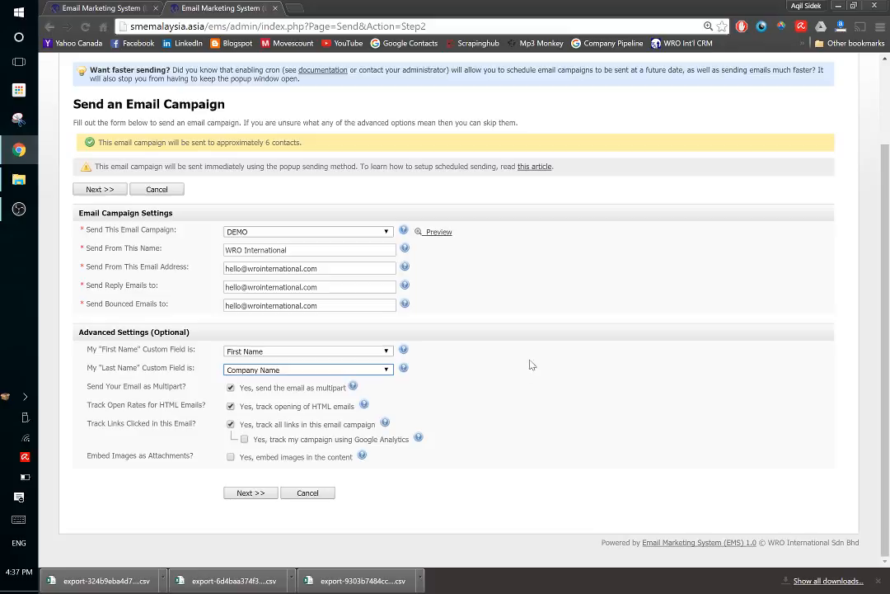
Proceed to the sending summary for the DEMO campaign, review it, and cancel the send
left_click(250, 492)
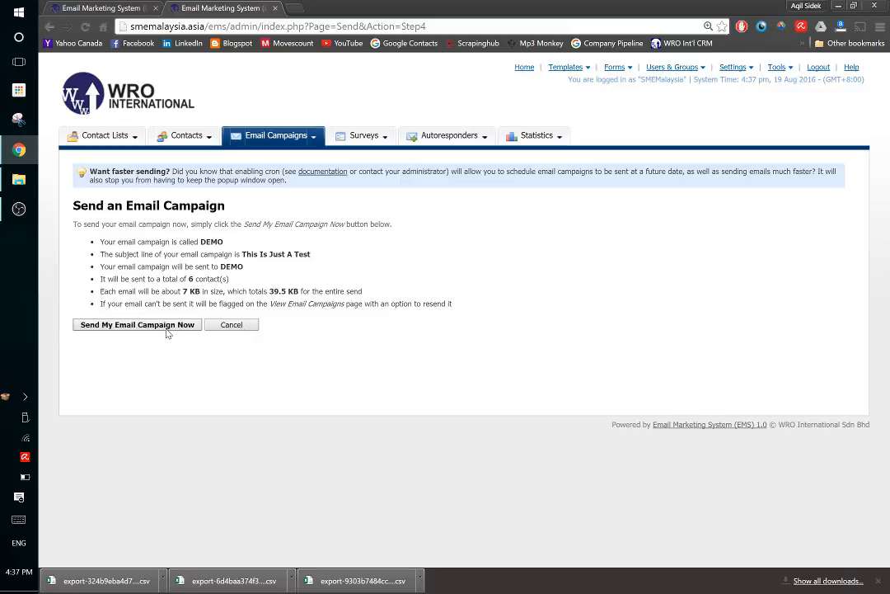
left_click(229, 324)
left_click(513, 107)
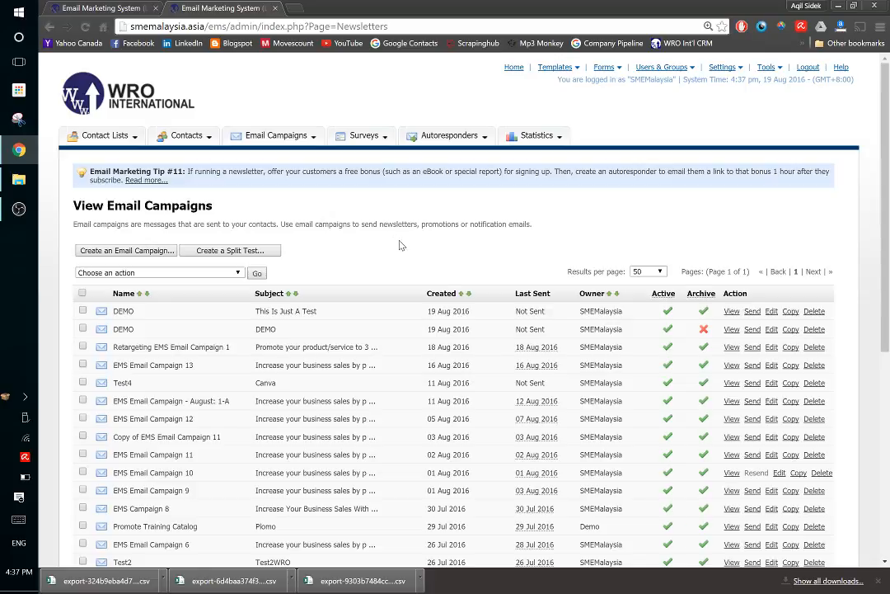
left_click(19, 209)
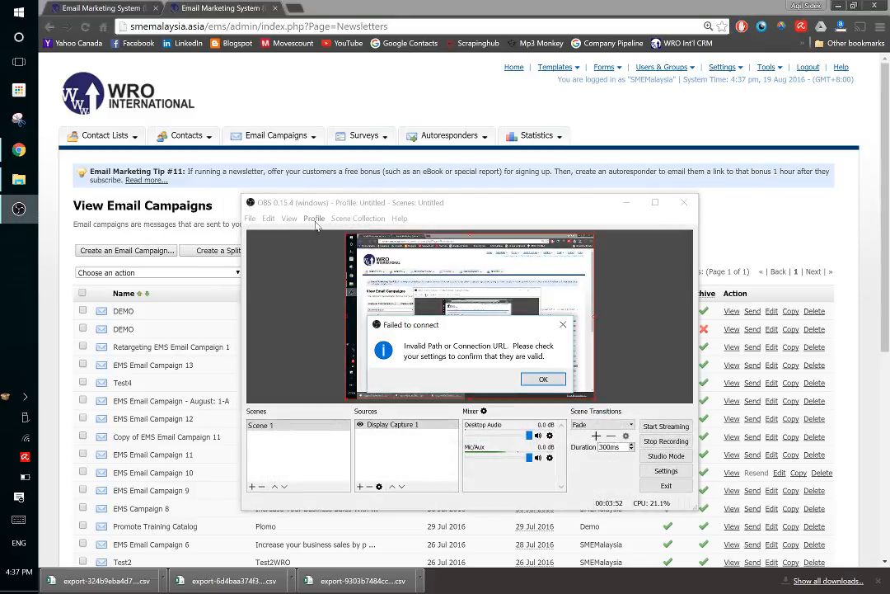
left_click(541, 379)
left_click(626, 202)
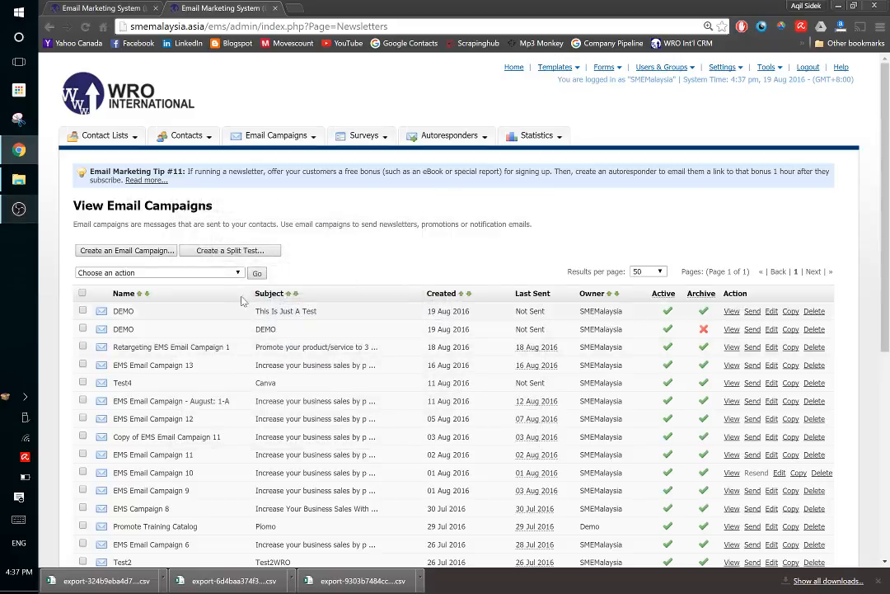